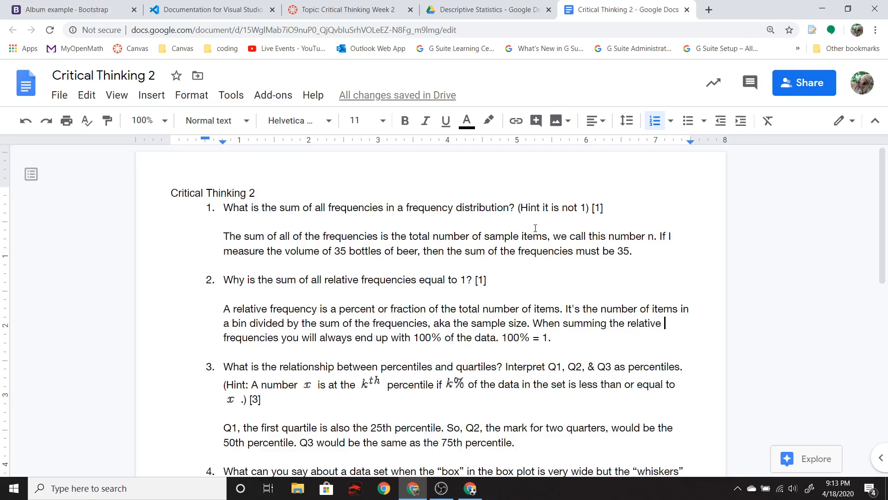
- Select and copy the five Critical Thinking Questions from the discussion page
left_click(353, 11)
scroll(494, 211, "up", 2)
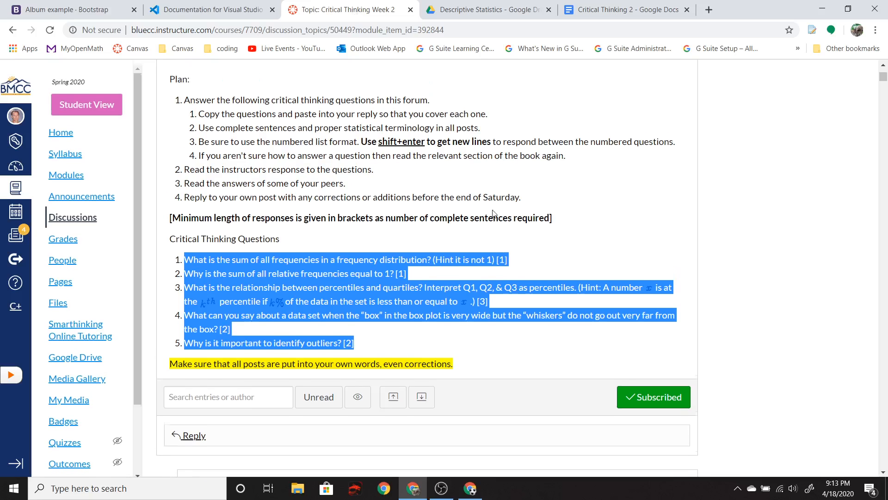
scroll(493, 210, "down", 3)
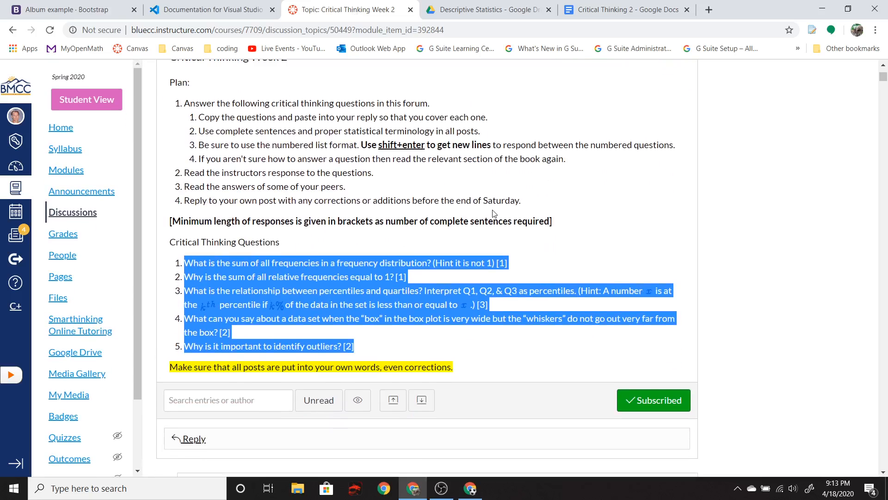
scroll(493, 210, "up", 2)
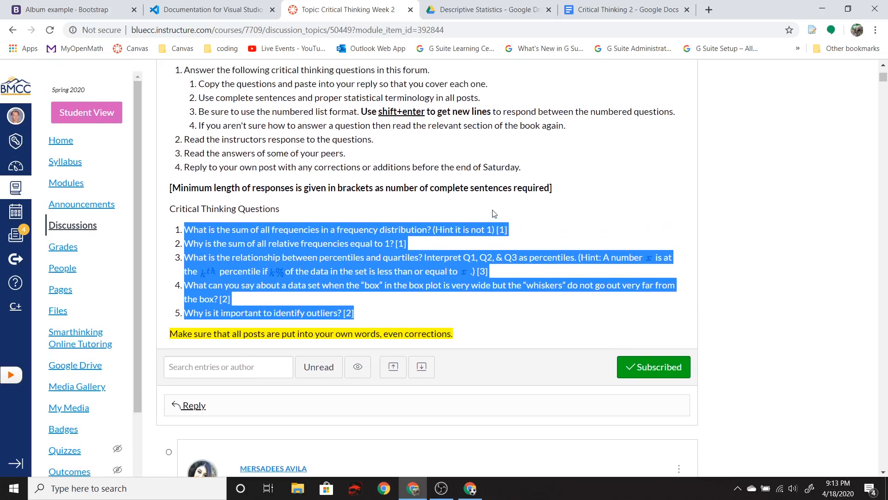
left_click(207, 279)
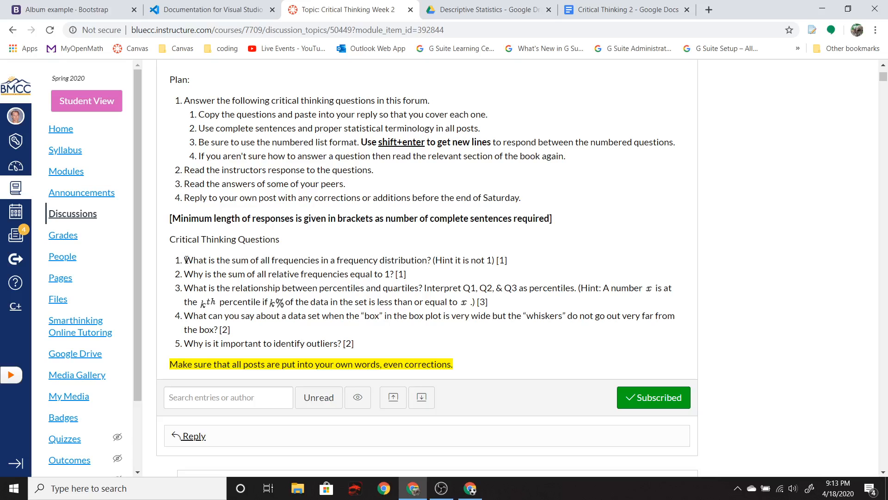
left_click_drag(186, 259, 378, 348)
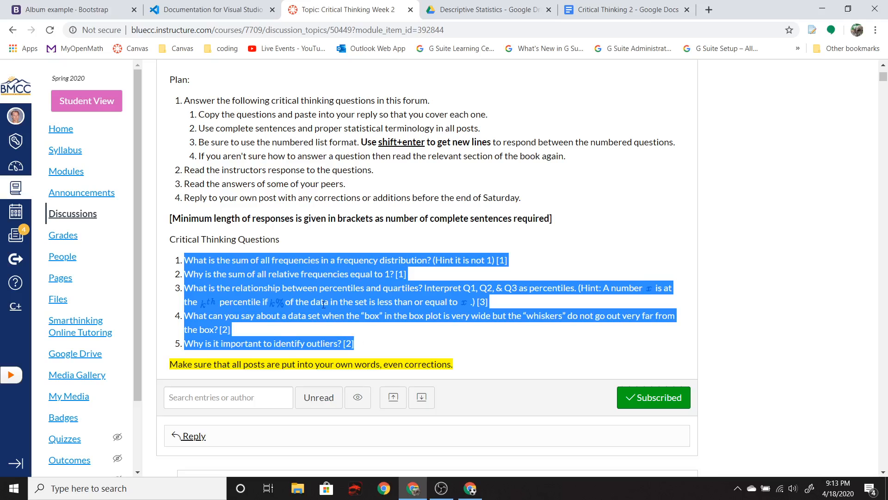
right_click(290, 274)
left_click(309, 283)
left_click(309, 285)
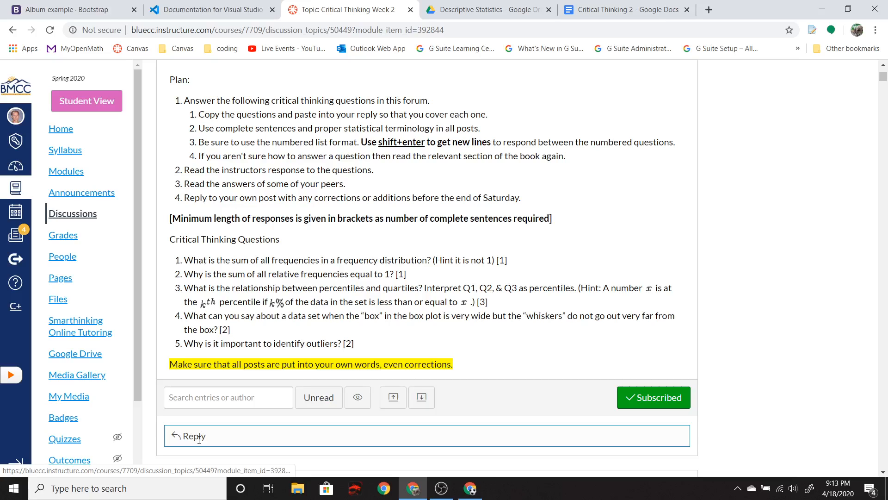
- Try inserting a new numbered line after question 1 in the Critical Thinking 2 document, then remove it
left_click(601, 10)
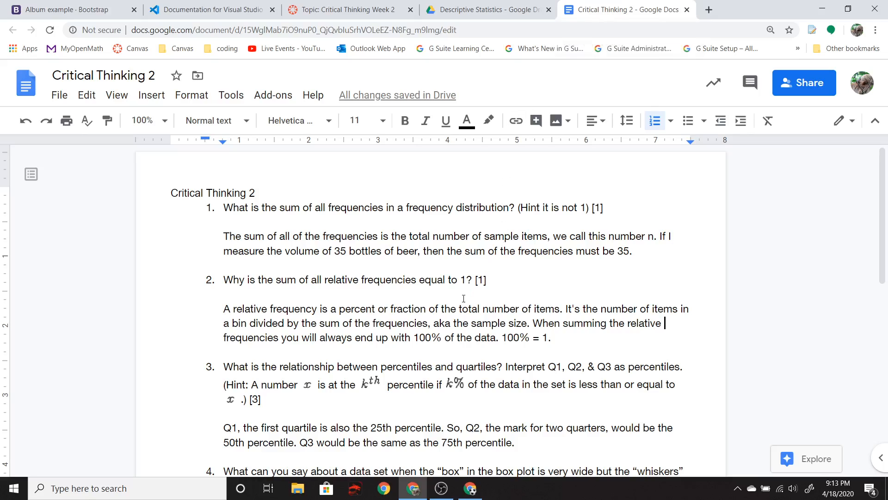
scroll(464, 299, "down", 4)
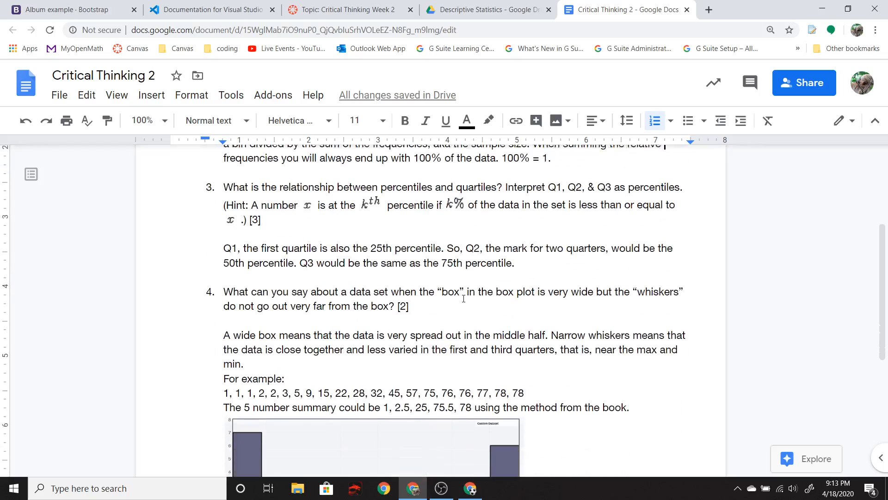
scroll(464, 298, "down", 3)
scroll(303, 209, "up", 6)
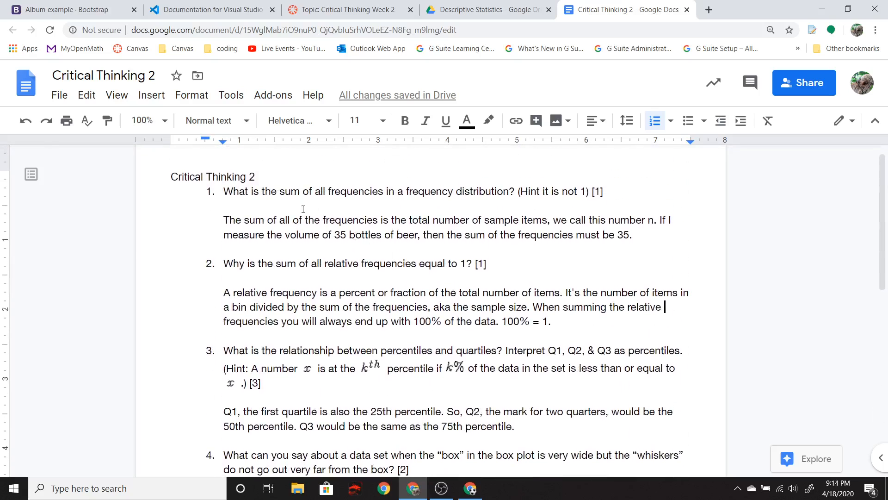
left_click(280, 220)
left_click(208, 191)
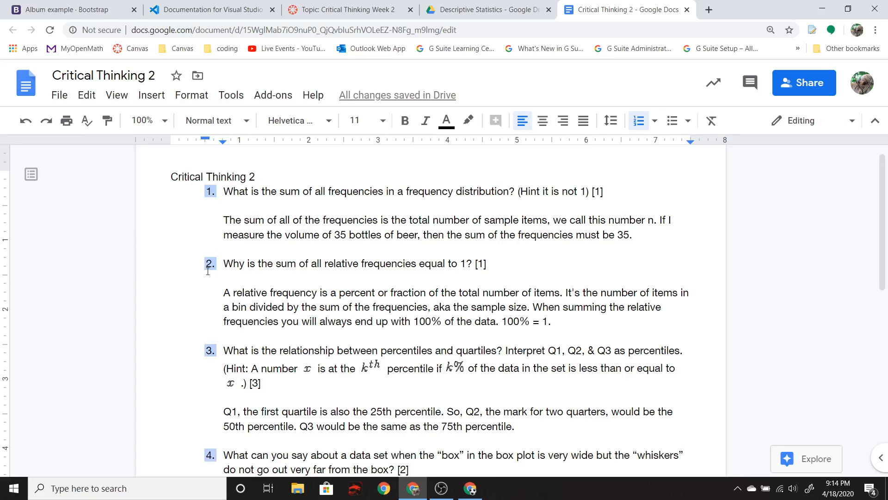
left_click(628, 190)
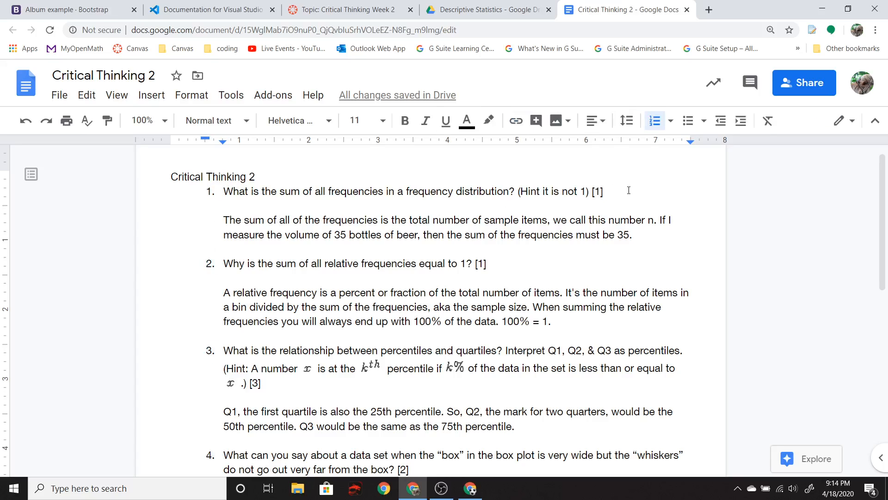
key("Return")
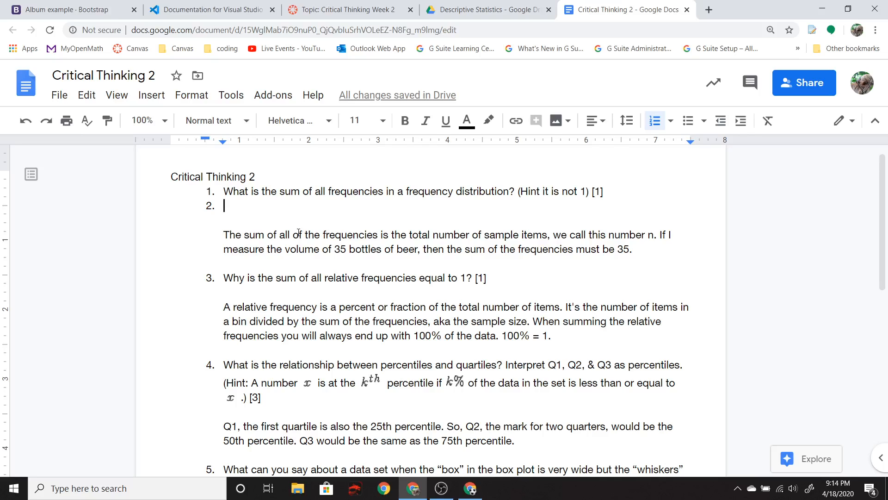
key("BackSpace")
key("BackSpace")
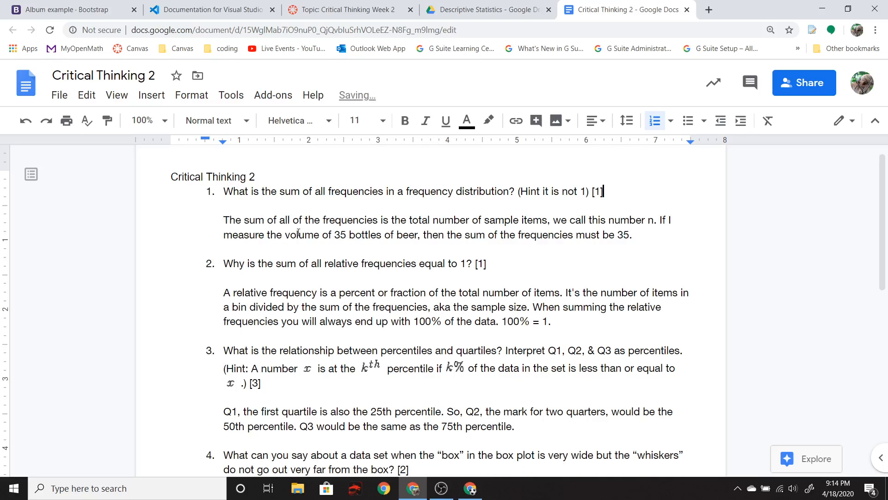
- Paste the copied questions onto a new page at the end of the document
scroll(297, 231, "down", 10)
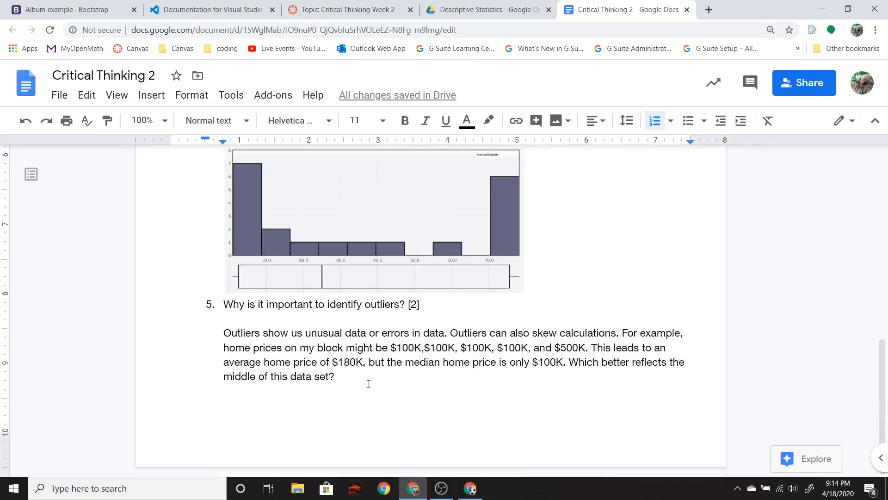
key("Return")
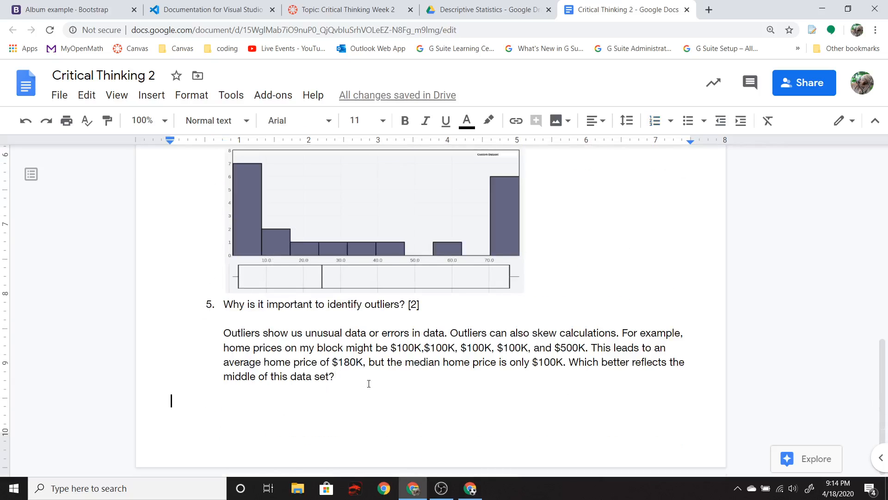
key("ctrl+Return")
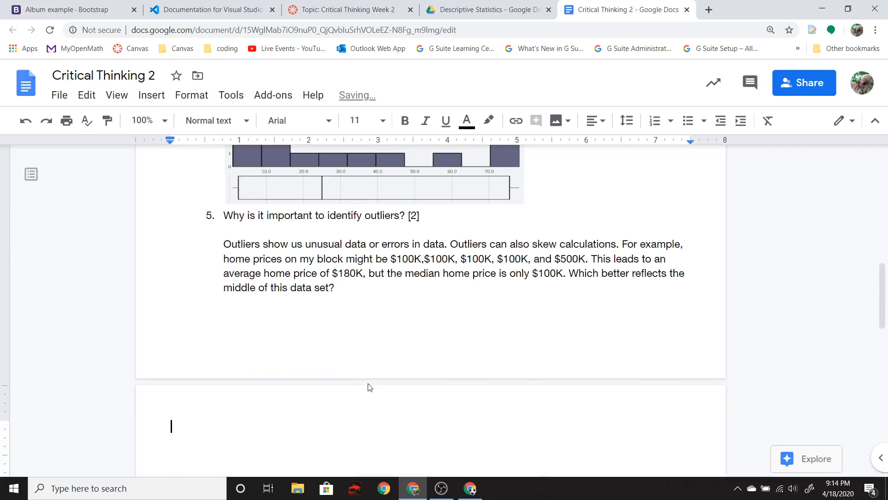
key("ctrl+v")
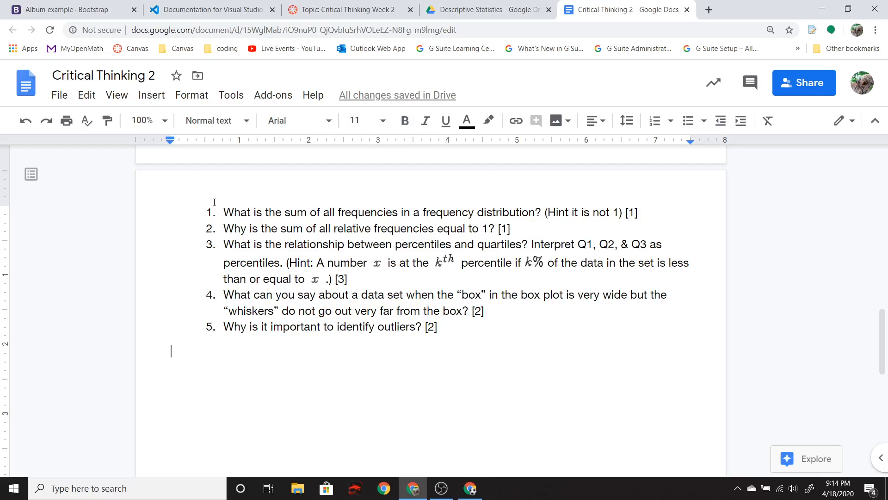
- Insert an empty numbered item between questions 1 and 2 in the pasted list
left_click(224, 214)
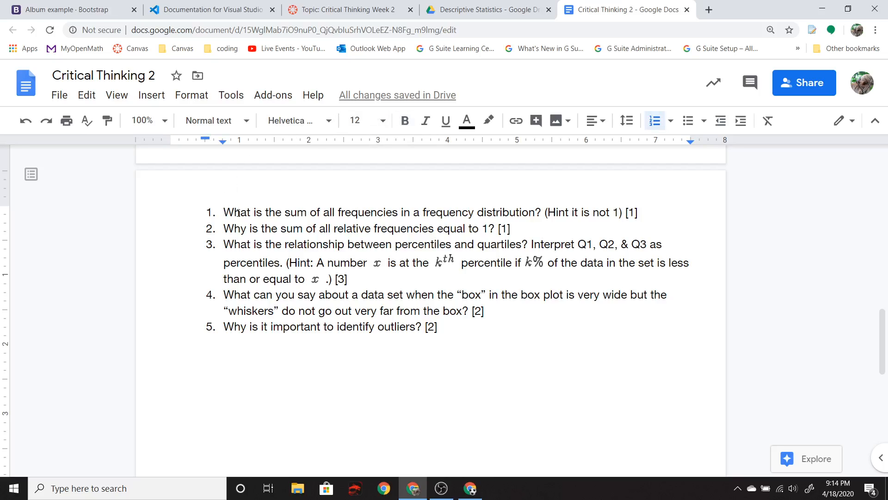
left_click(206, 241)
key("Return")
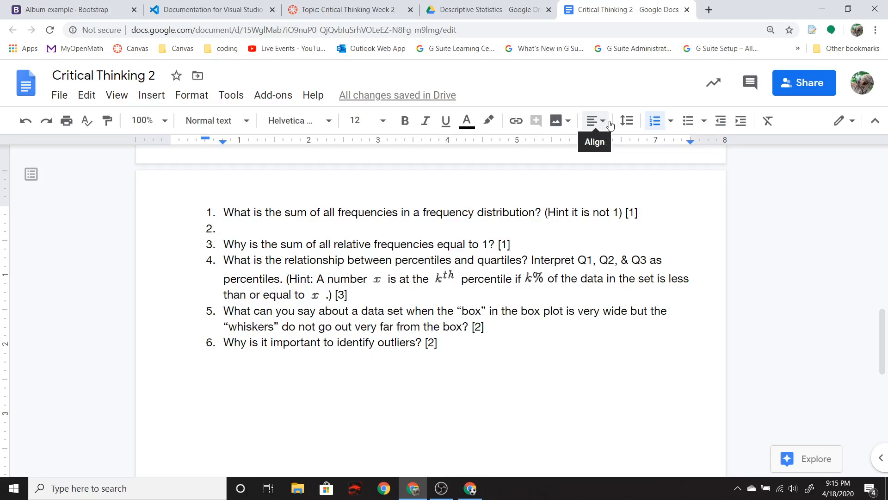
- Start a reply to the discussion and paste the copied questions into the reply editor
left_click(353, 14)
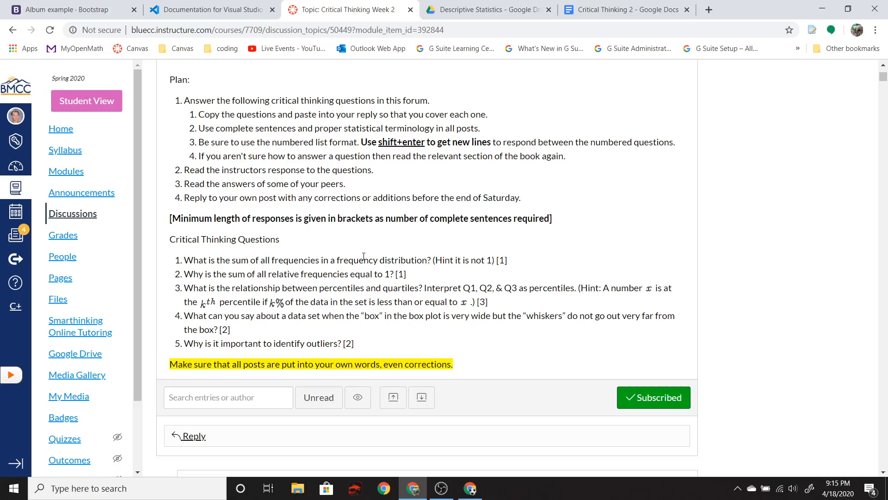
scroll(369, 272, "down", 2)
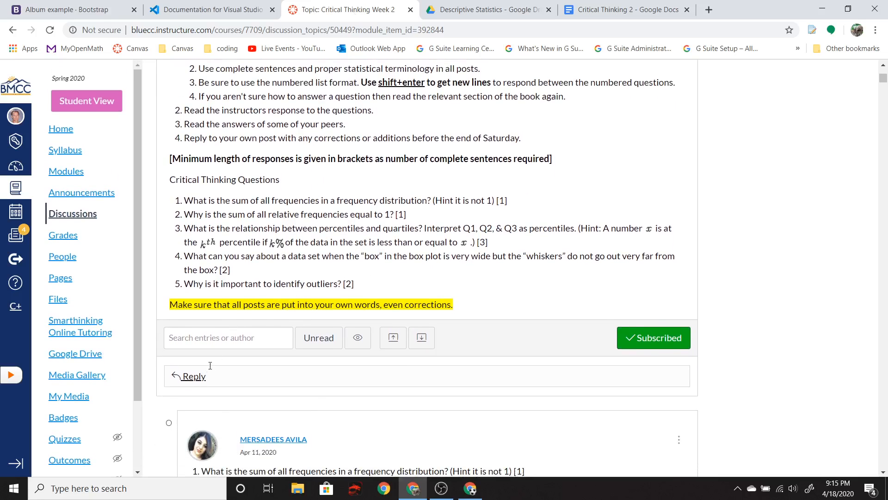
left_click(194, 377)
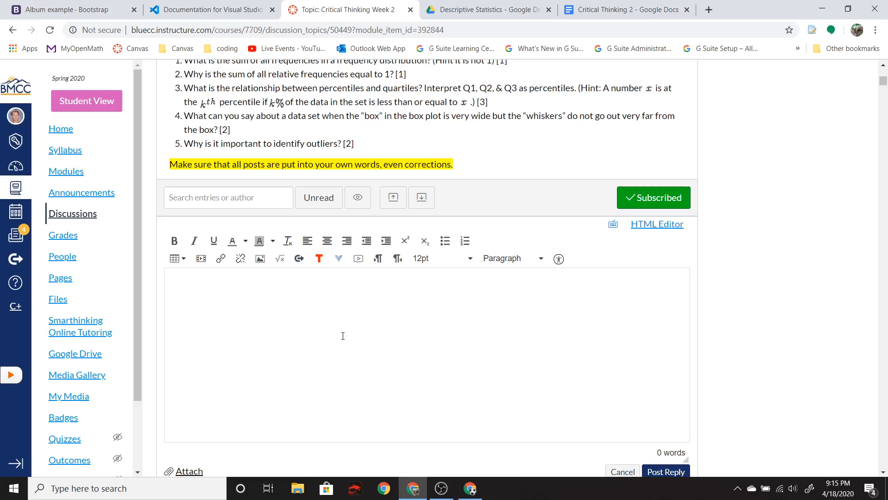
left_click(250, 316)
key("ctrl+v")
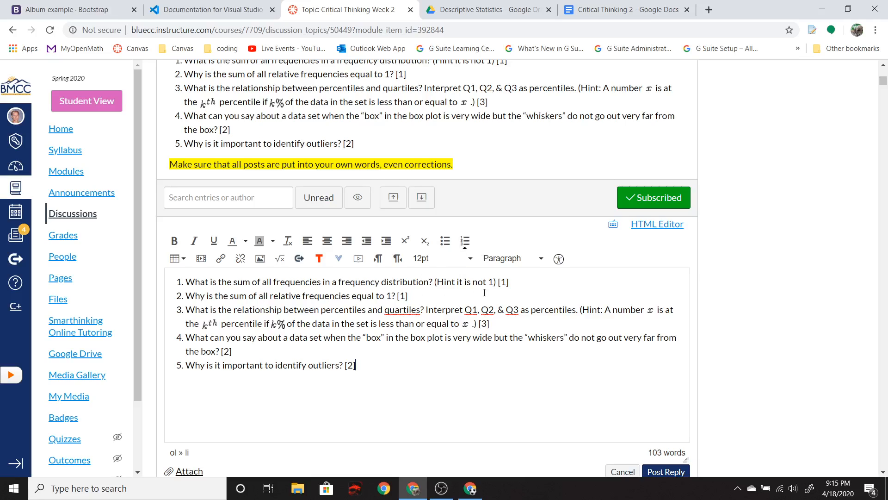
- Try inserting a new numbered line after question 1 in the reply, then remove it
left_click(524, 281)
key("Return")
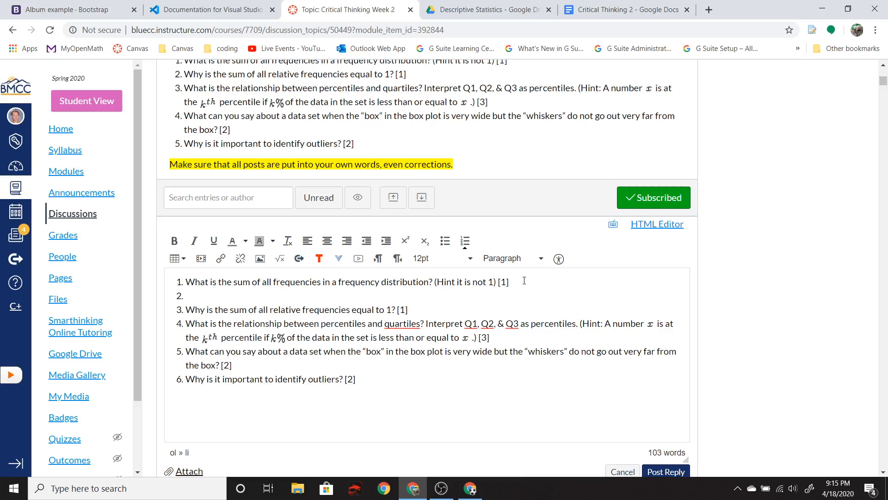
key("BackSpace")
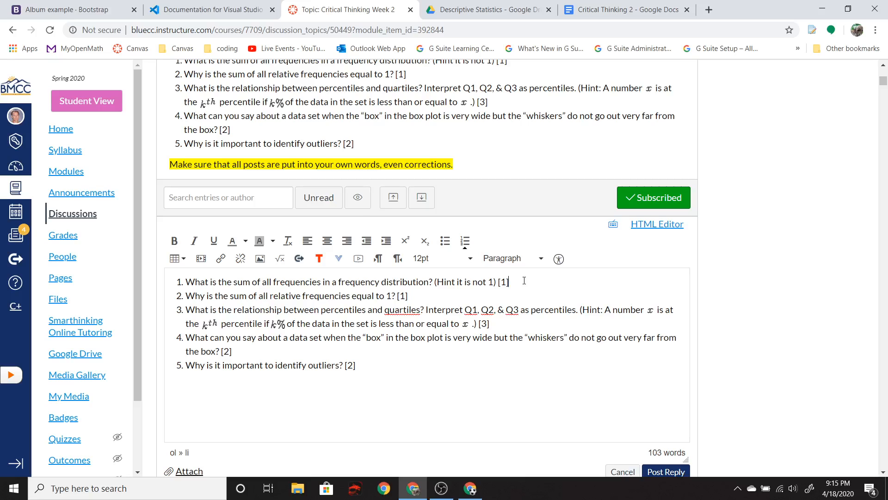
- Add blank unnumbered lines below question 1 in the reply for an answer
scroll(524, 280, "up", 3)
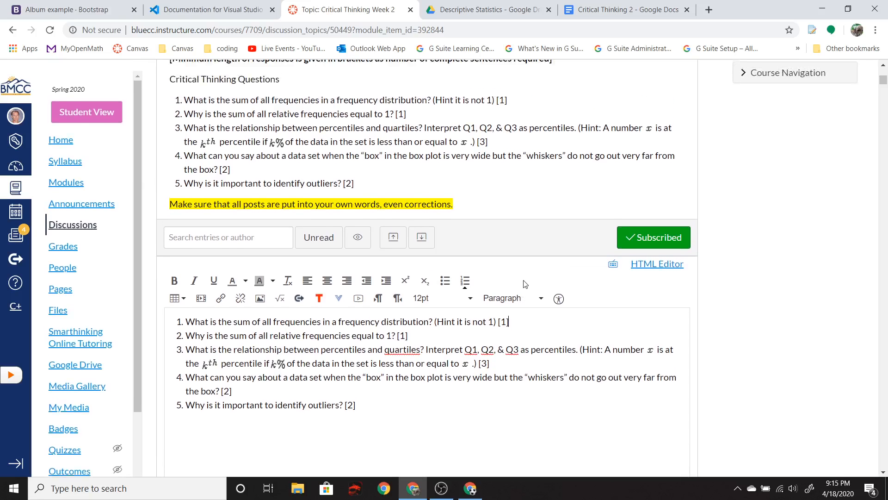
scroll(525, 283, "up", 1)
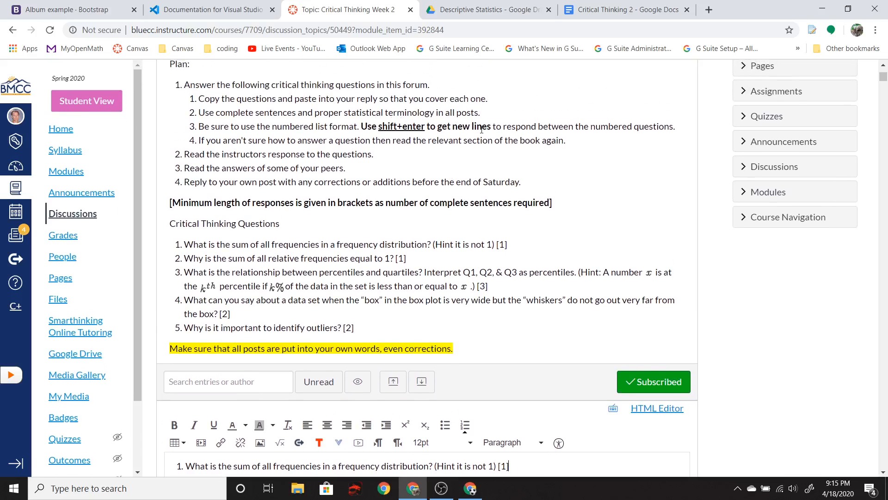
scroll(542, 329, "down", 4)
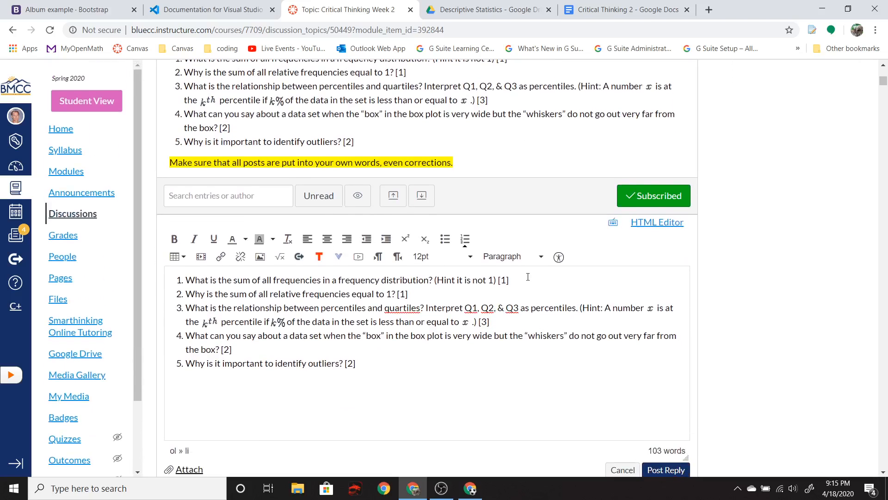
left_click(527, 276)
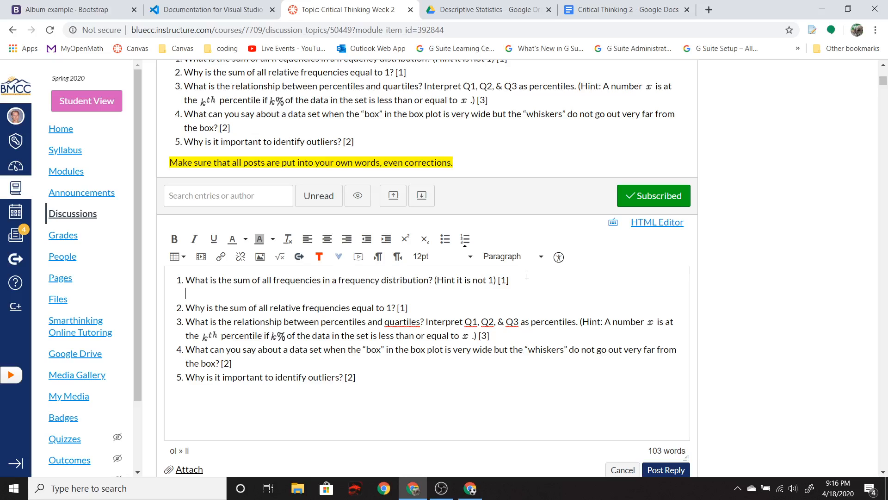
key("Return")
key("Return")
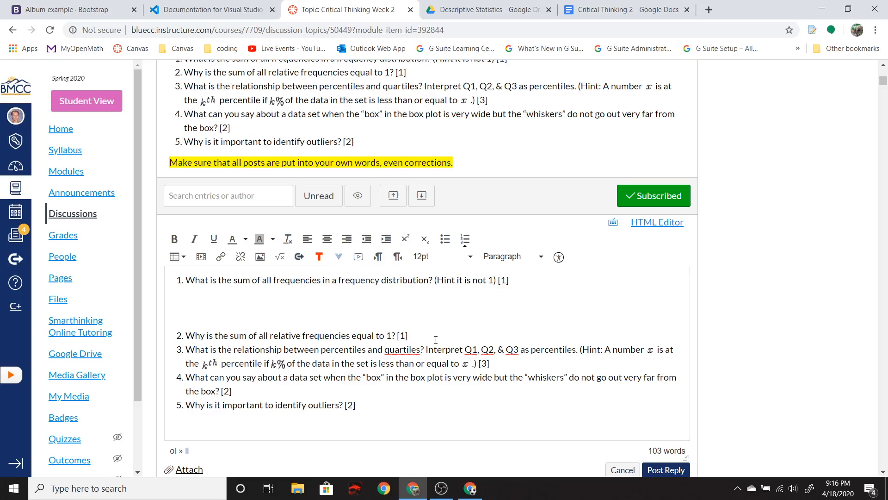
- Add blank lines below question 2 in the reply and start a new numbered item
key("shift+Return")
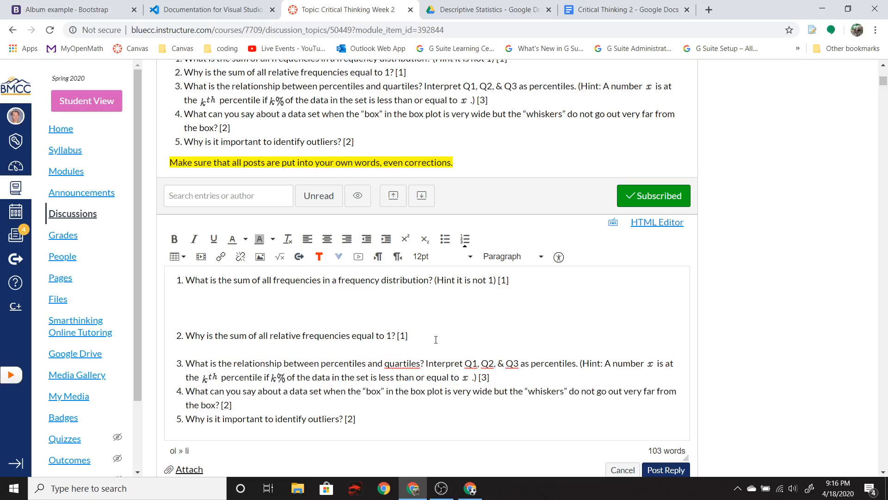
key("shift+Return")
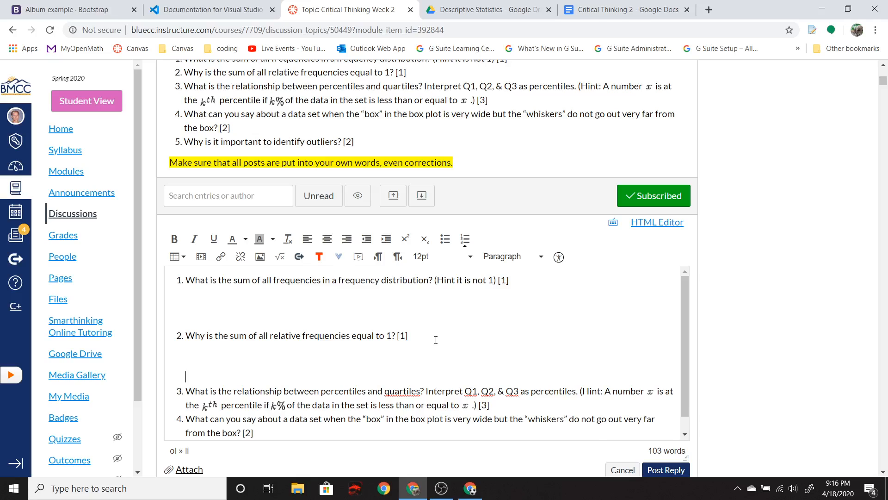
key("Return")
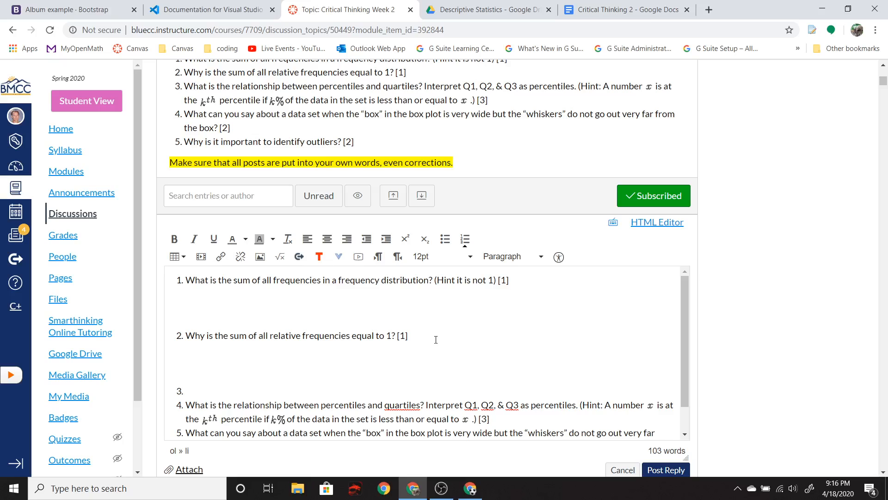